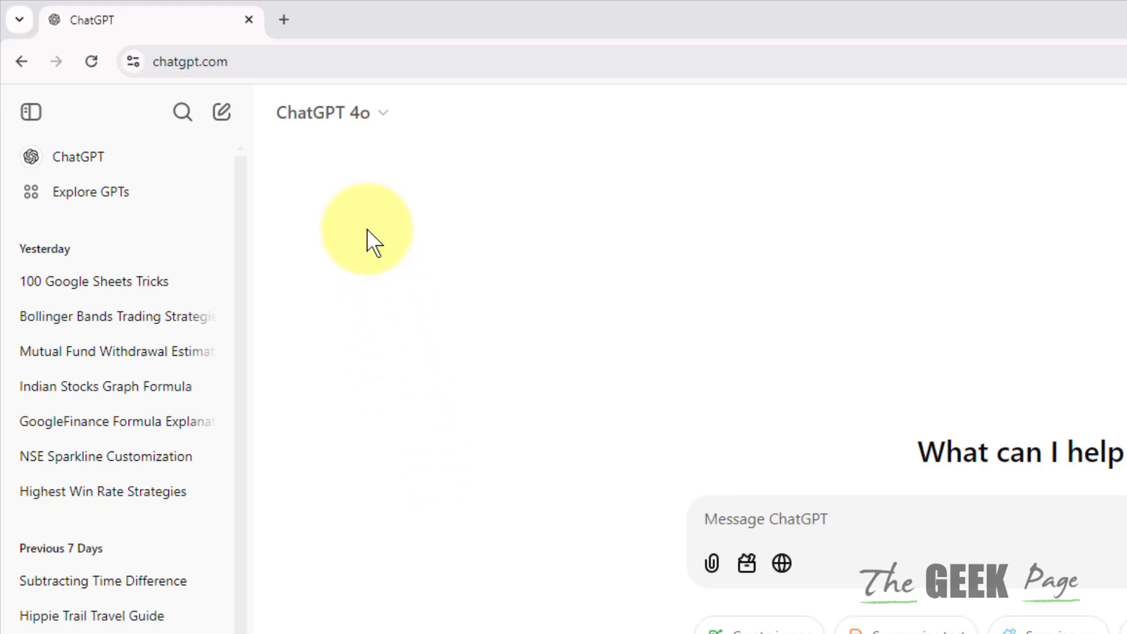
- Switch the ChatGPT 4o chat to Temporary chat mode so it stays out of history
{"action": "left_click", "coordinate": [381, 118]}
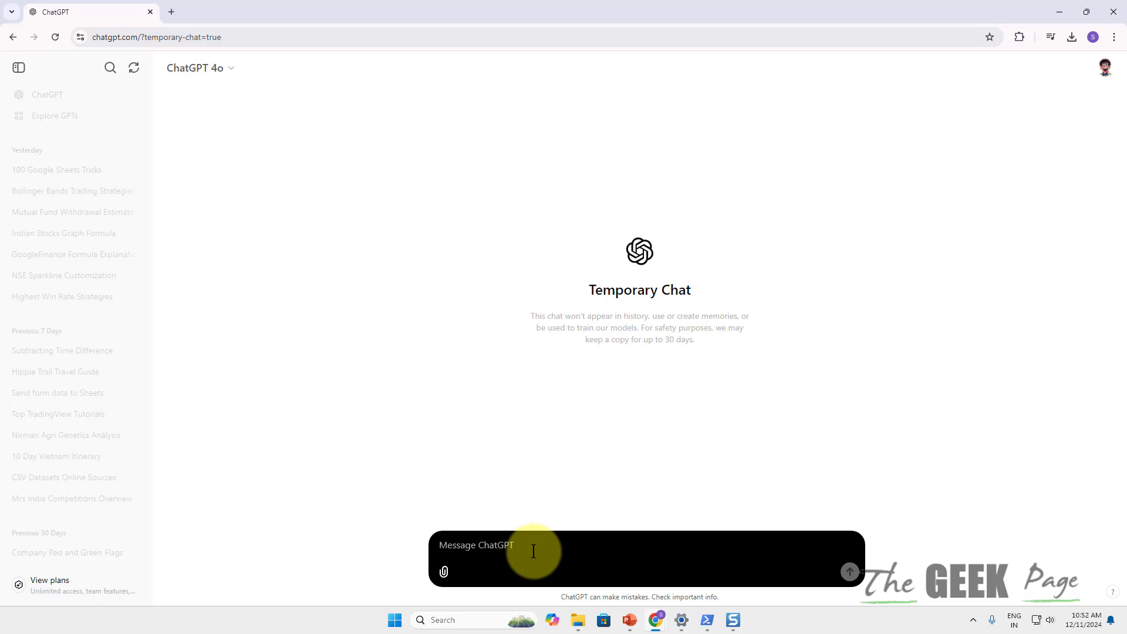
{"action": "type", "text": "t"}
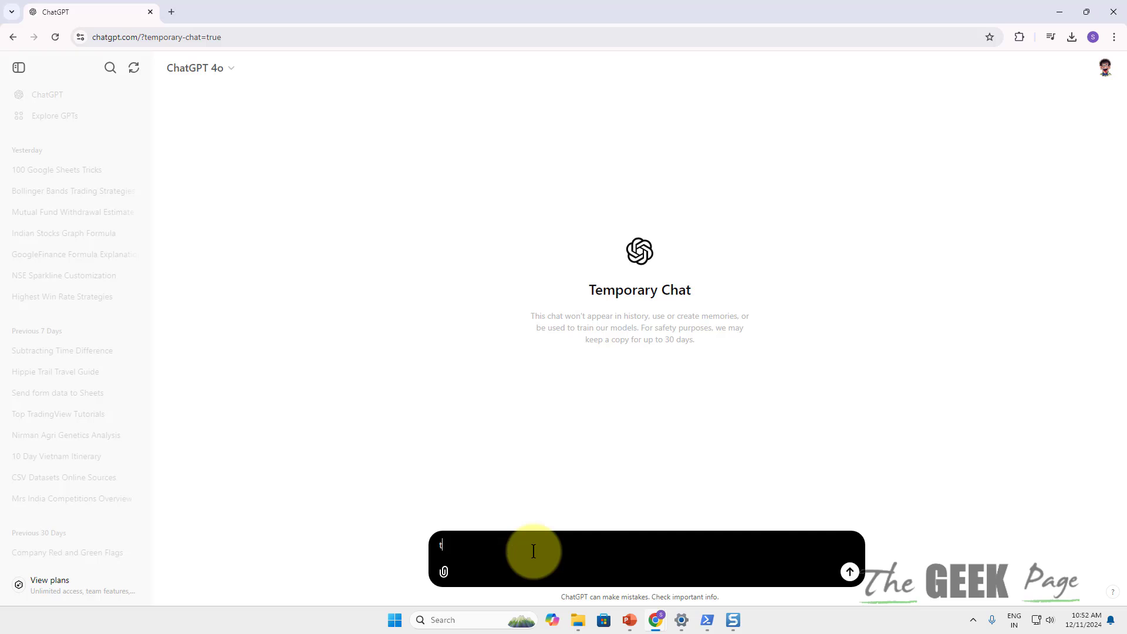
{"action": "type", "text": "ell me ab"}
{"action": "type", "text": "out t"}
{"action": "type", "text": "hai trip"}
- Send 'tell me about thai trip' in the temporary chat
{"action": "key", "text": "Return"}
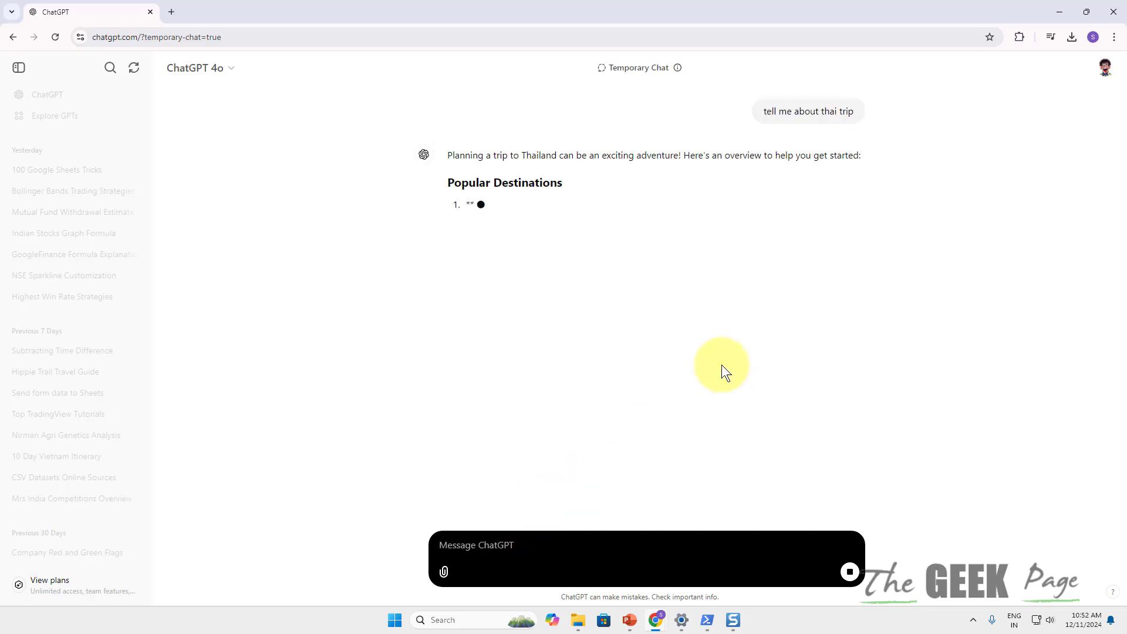